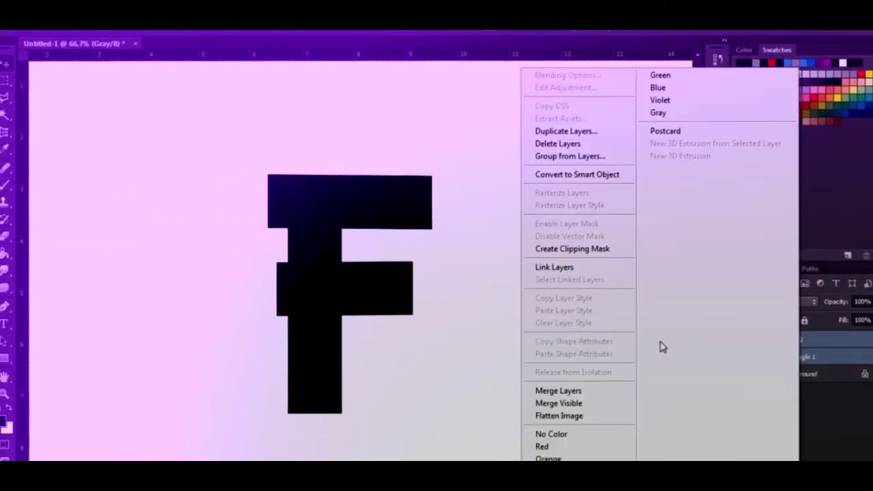
- Merge the F's selected rectangle layers into a single layer
click(558, 390)
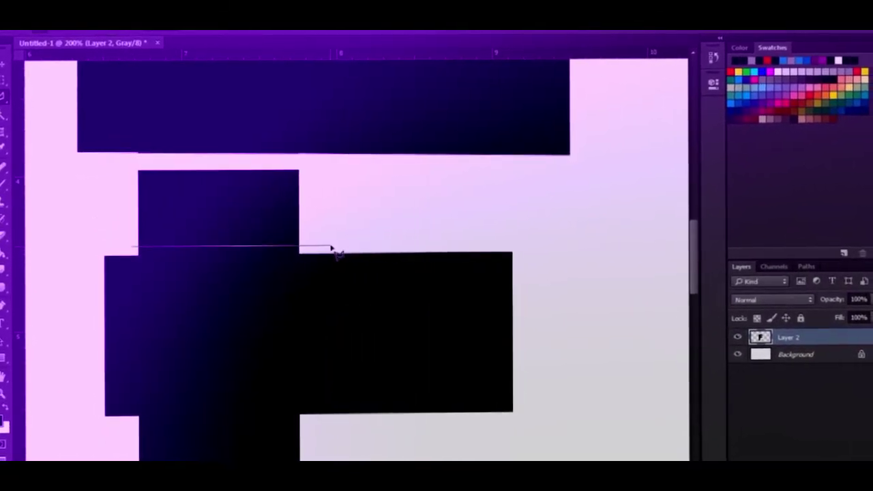
- Marquee a thin strip across the F and nudge its top bar to open a gap
scroll(302, 268, down, 4)
scroll(311, 232, down, 1)
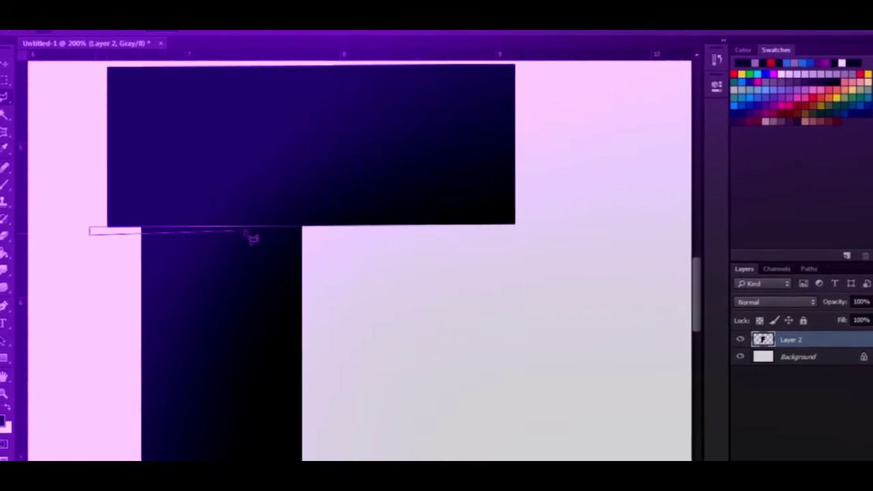
scroll(252, 239, down, 2)
scroll(322, 244, up, 2)
drag(139, 159, 300, 164)
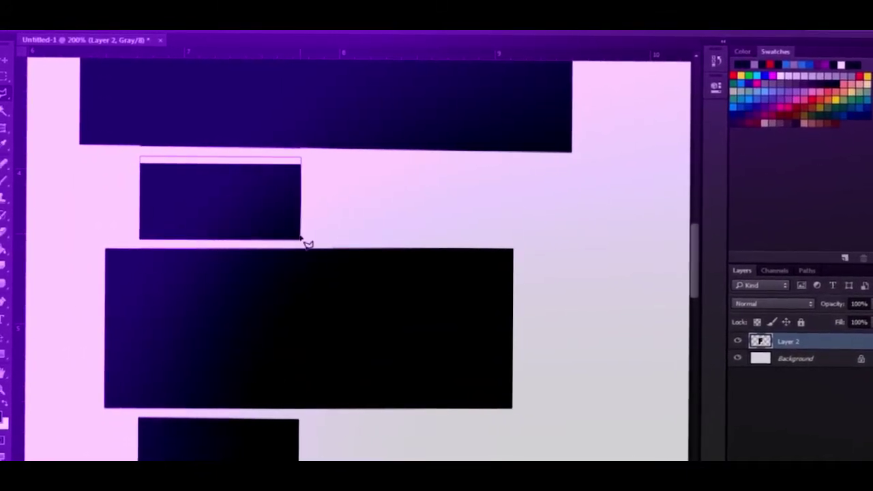
scroll(219, 252, down, 2)
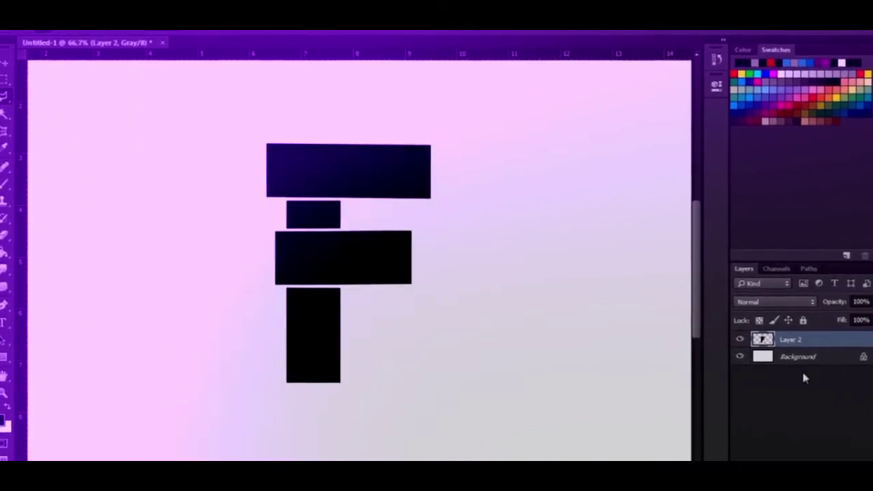
drag(348, 171, 360, 185)
- Tilt the whole F slightly with Free Transform
key(ctrl+t)
key(ctrl+minus)
drag(450, 136, 461, 159)
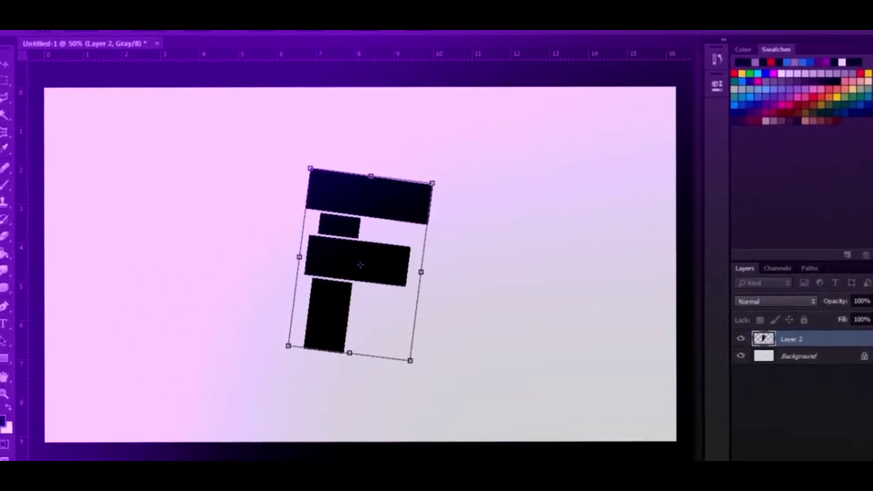
key(u)
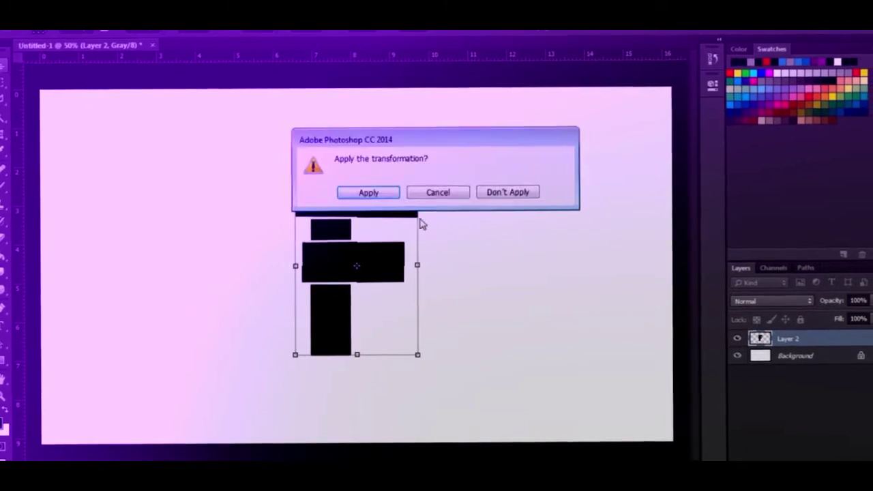
- Draw a tall rectangle to the right of the F and make it narrower
key(Return)
drag(512, 201, 557, 338)
key(ctrl+t)
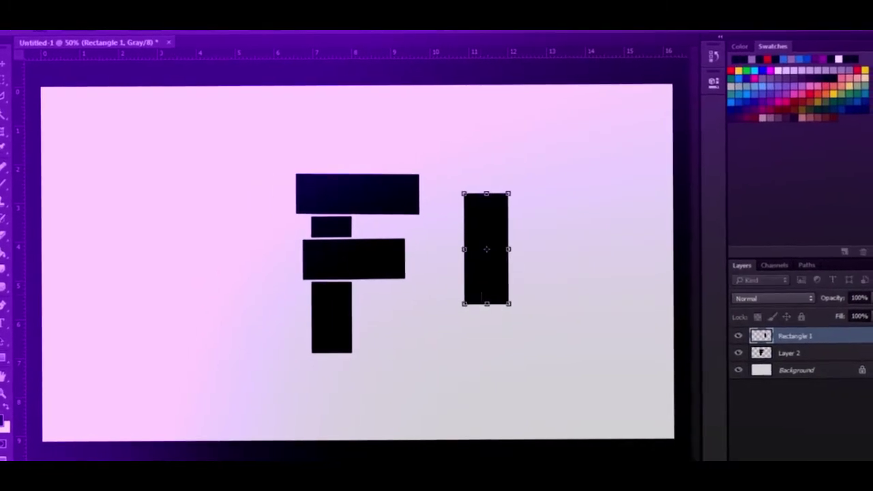
drag(516, 271, 473, 259)
- Commit the narrowed rectangle and move the tilted bar down into place
key(v)
key(Return)
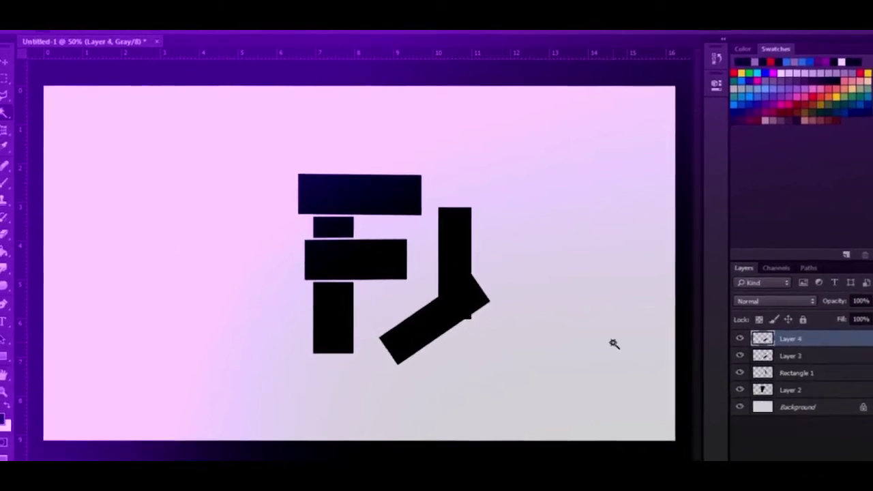
key(ctrl+t)
drag(442, 209, 439, 227)
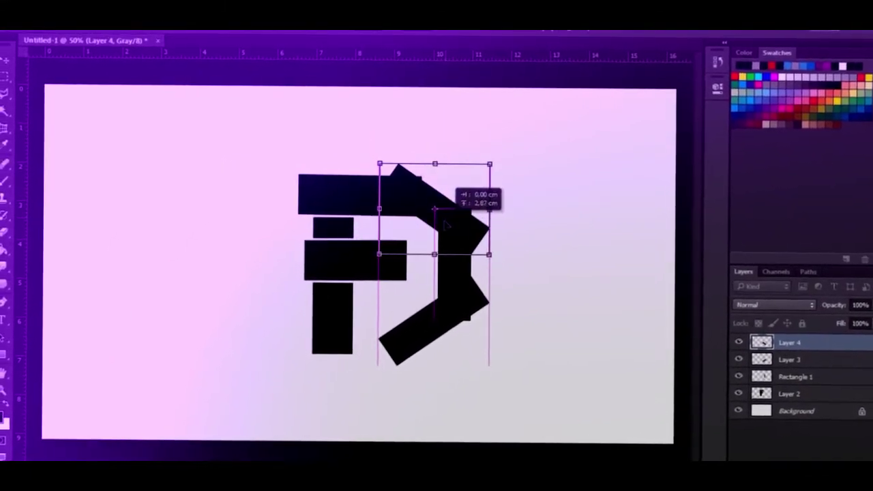
key(Return)
- Merge the bar layers, then duplicate them and place the copy down-left, tilted about 20 degrees
right_click(869, 377)
click(565, 390)
key(ctrl+j)
key(ctrl+t)
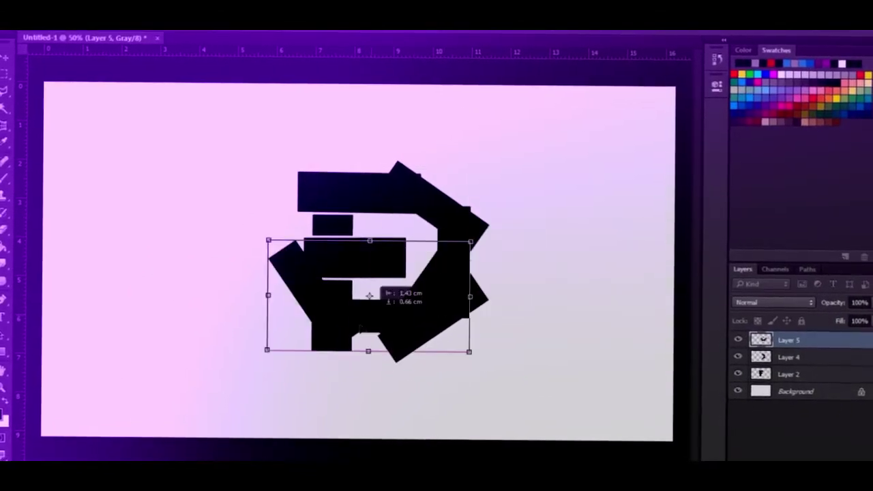
drag(433, 262, 360, 338)
drag(488, 382, 475, 421)
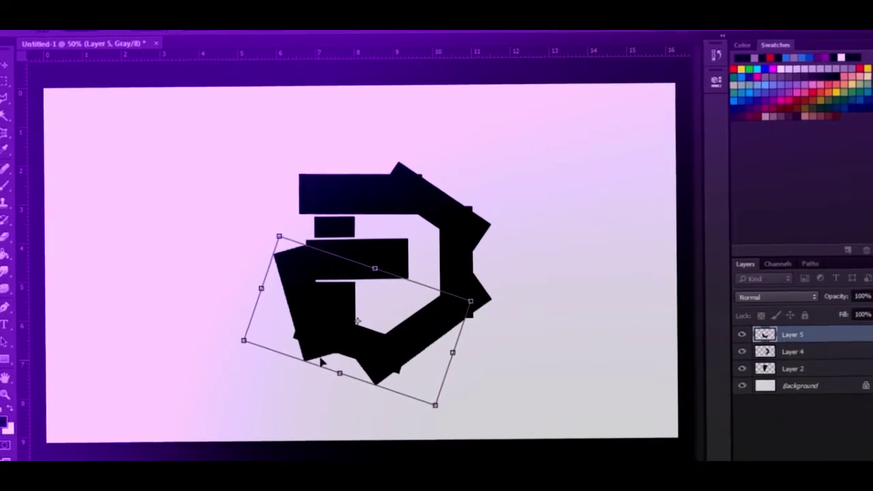
key(Return)
- Add a second rotated copy of the bars to close the hexagonal ring, then select the ring layers
key(ctrl+j)
key(ctrl+t)
mouse_move(400, 263)
mouse_down()
mouse_move(371, 198)
mouse_move(353, 188)
mouse_move(350, 201)
mouse_up()
mouse_move(464, 155)
mouse_down()
mouse_move(477, 189)
mouse_move(460, 148)
mouse_up()
drag(363, 172, 371, 178)
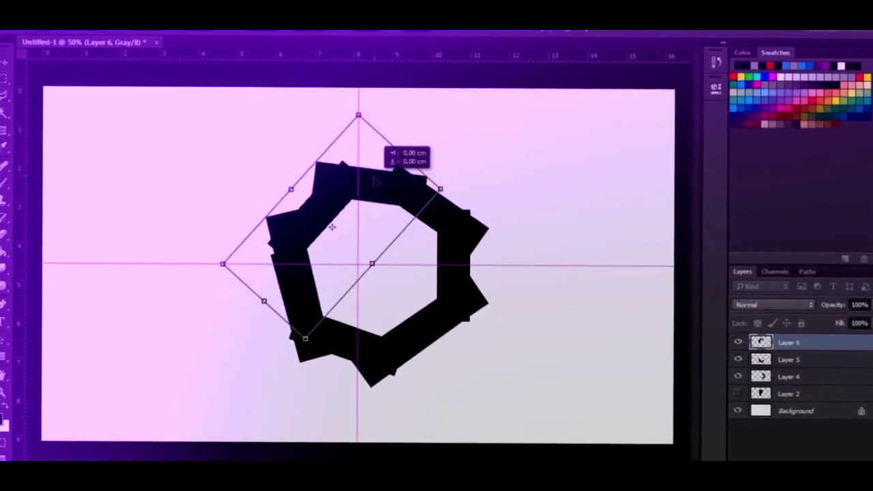
drag(373, 178, 369, 178)
drag(440, 163, 446, 167)
drag(351, 202, 354, 206)
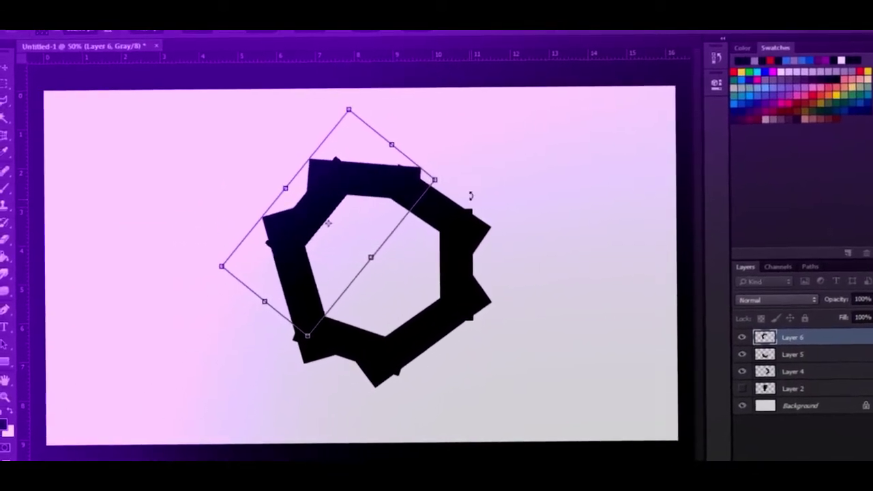
key(ctrl+plus)
key(Return)
shift+click(790, 371)
right_click(791, 371)
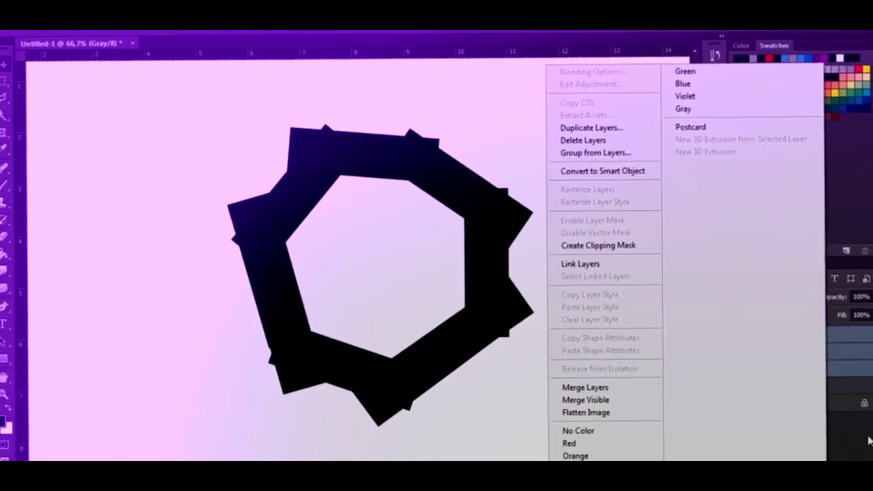
- Merge the ring layers into one and zoom in on the ring
key(Escape)
key(ctrl+e)
key(ctrl+plus)
scroll(359, 255, up, 3)
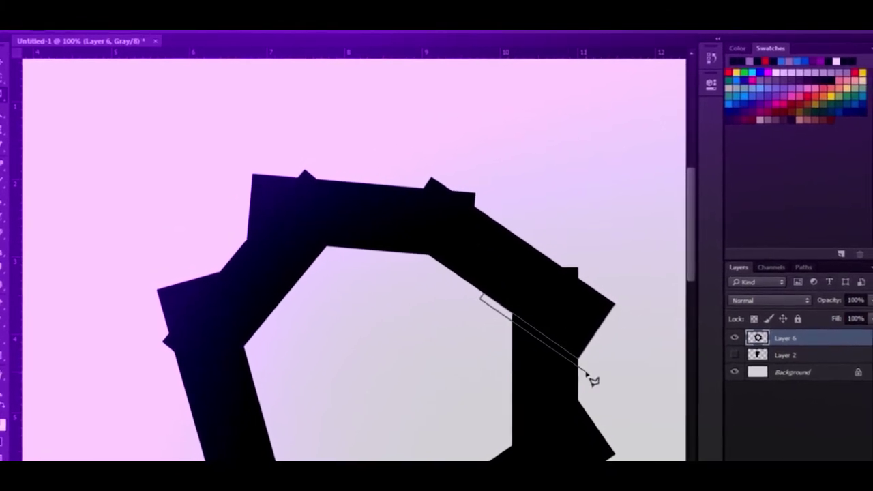
- Lasso-select a piece of the ring's right arm and rotate it
click(586, 373)
double_click(625, 308)
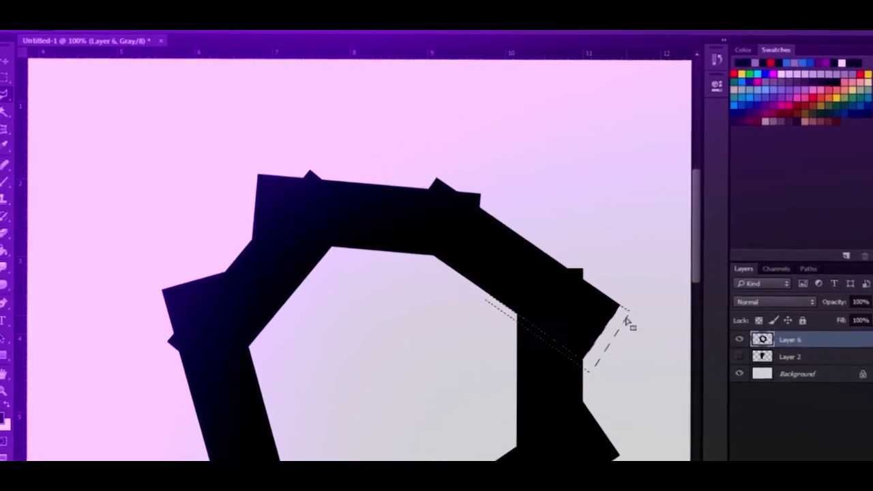
scroll(613, 320, down, 2)
key(ctrl+plus)
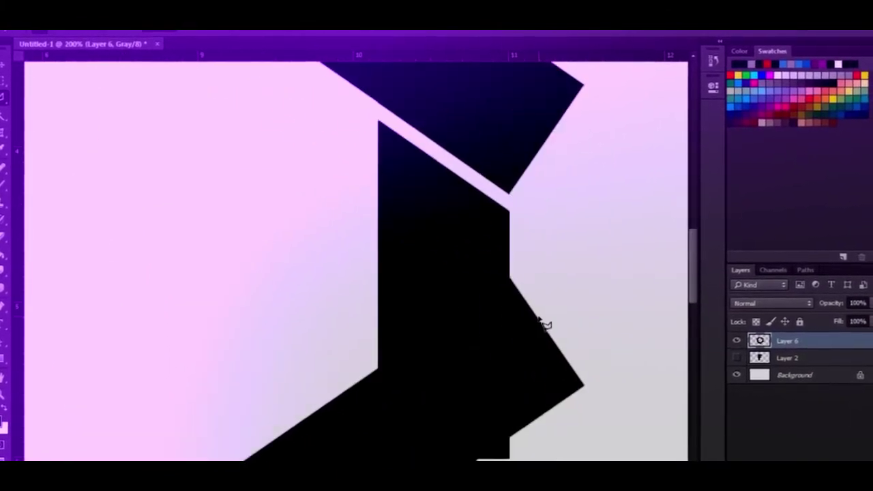
key(ctrl+t)
drag(516, 259, 559, 311)
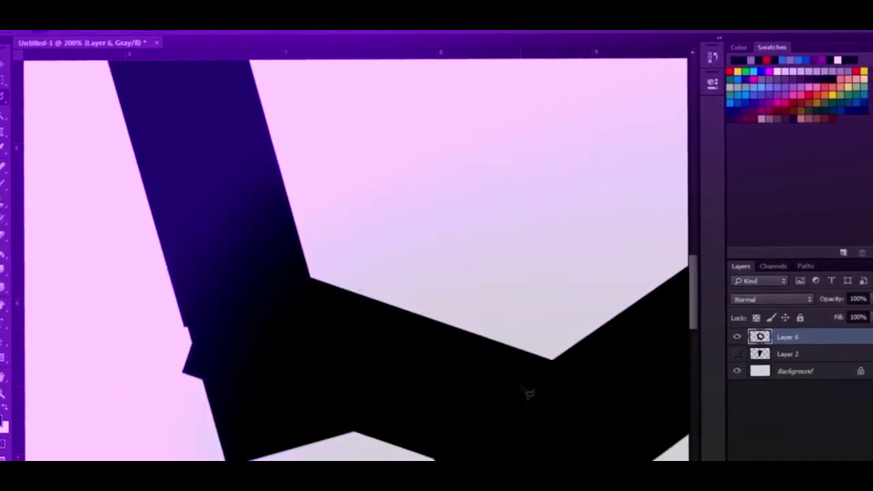
scroll(525, 389, down, 3)
- Outline a thin strip at a ring joint and delete it to leave a gap
click(510, 384)
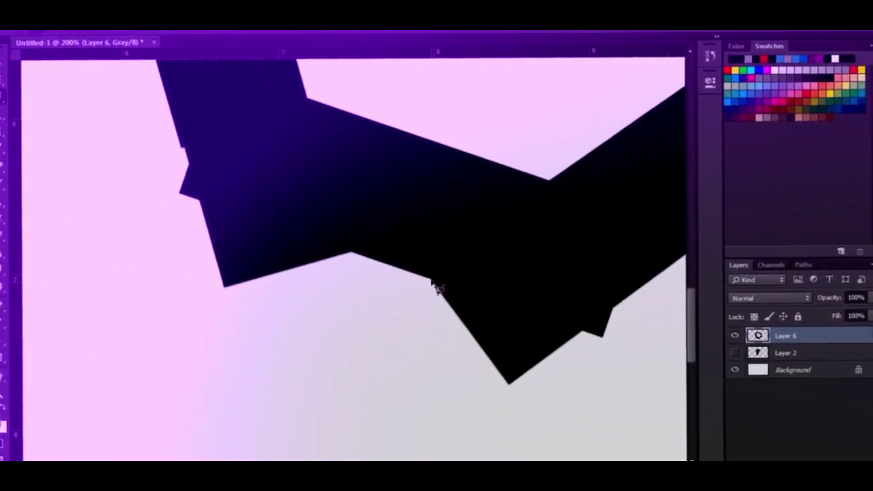
click(432, 274)
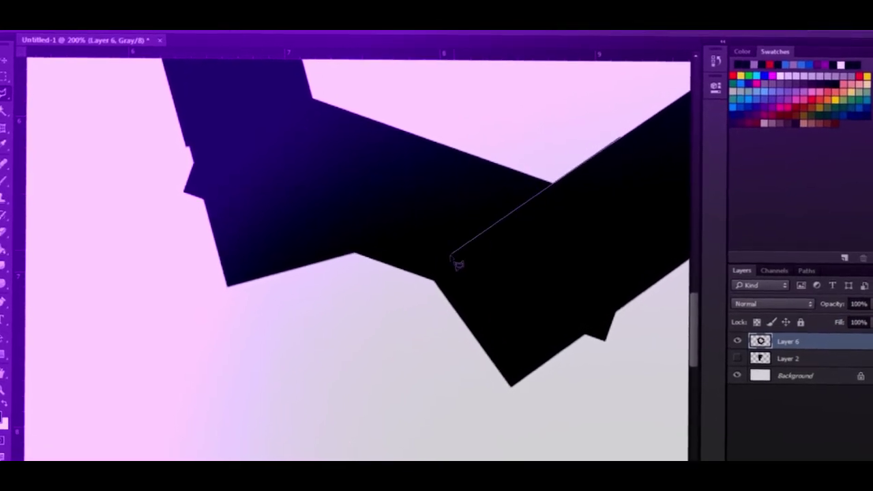
scroll(312, 360, right, 3)
scroll(312, 360, down, 2)
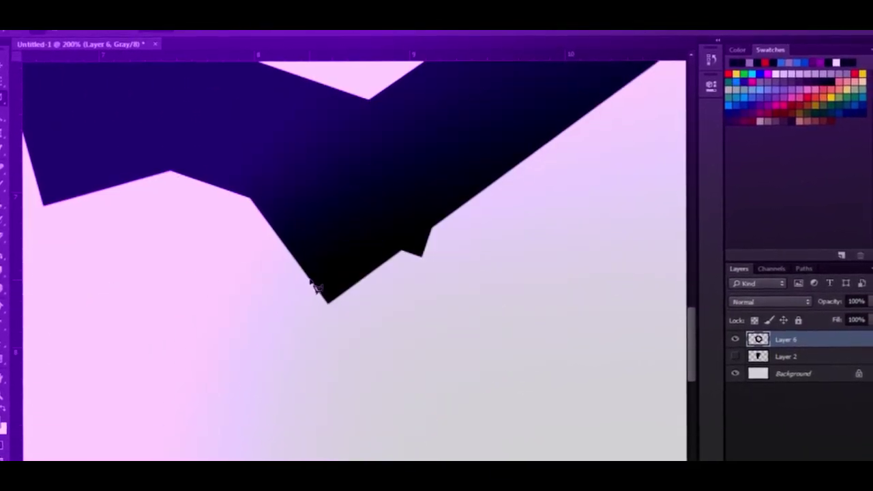
scroll(438, 335, up, 2)
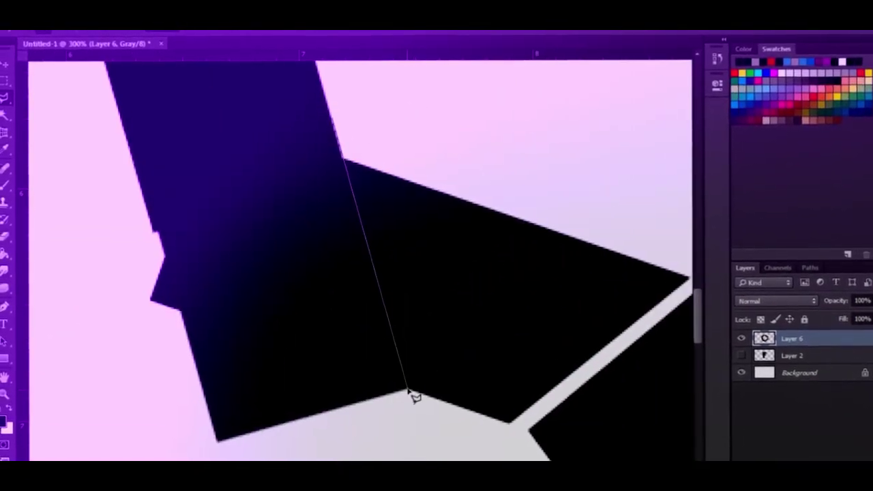
click(398, 389)
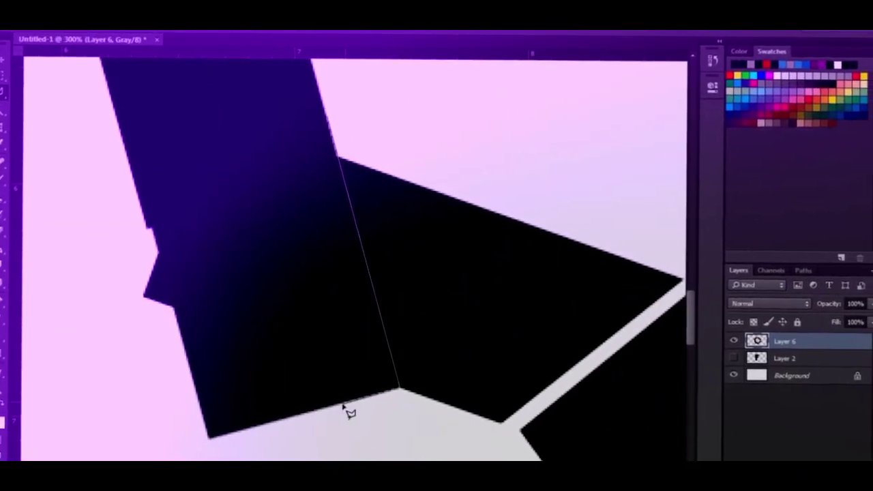
double_click(343, 129)
scroll(450, 324, down, 5)
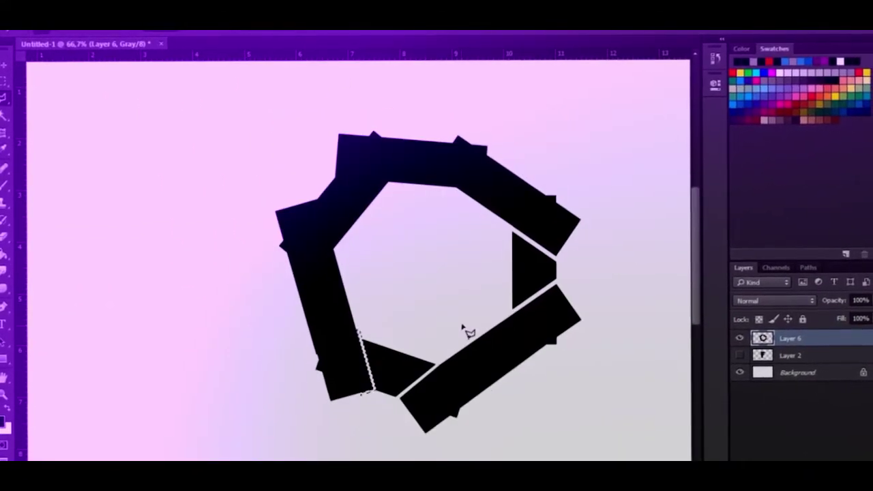
scroll(152, 452, up, 4)
drag(301, 312, 381, 388)
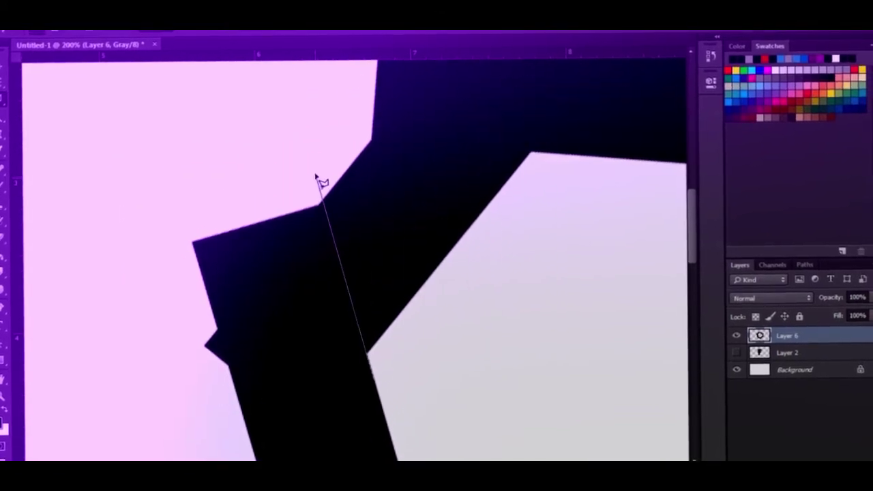
key(Delete)
- Begin outlining the next overlap strip and centre the F on the canvas
scroll(477, 307, up, 3)
click(689, 247)
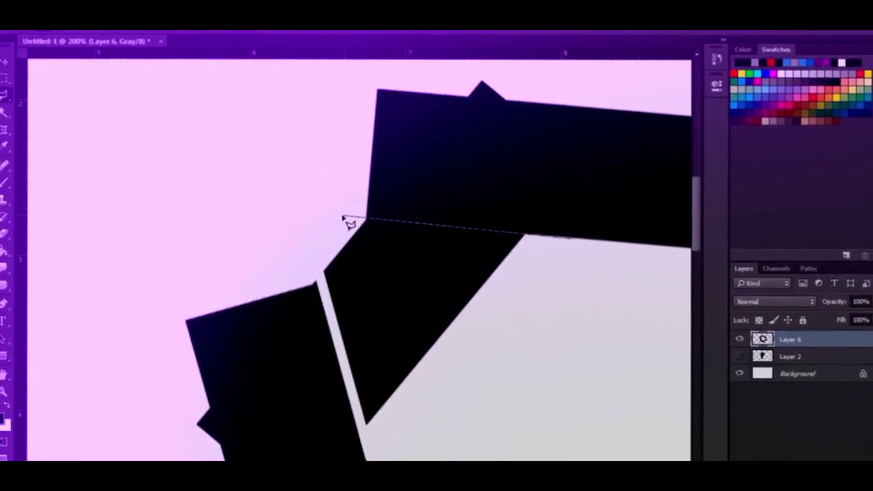
scroll(412, 415, down, 4)
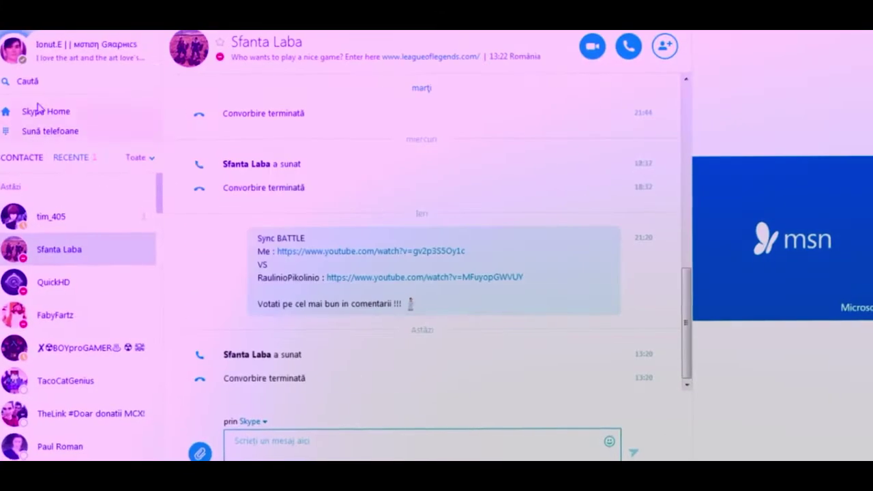
scroll(409, 314, up, 2)
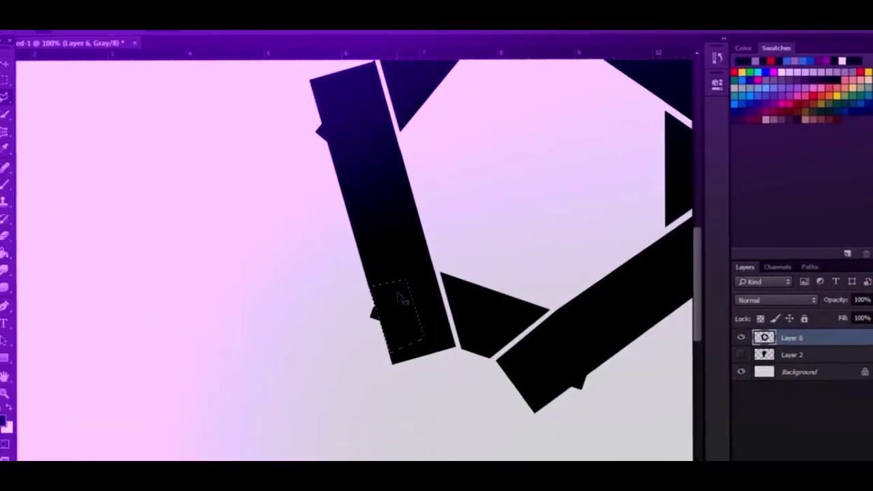
drag(482, 301, 451, 290)
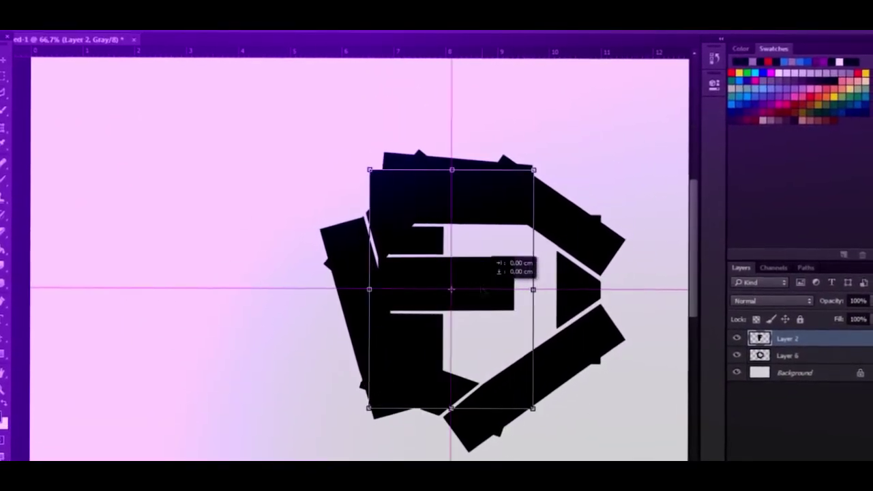
- Scale the ring around the F, then give the F a thin Outer Glow with Spread 100
key(ctrl+t)
drag(583, 310, 603, 314)
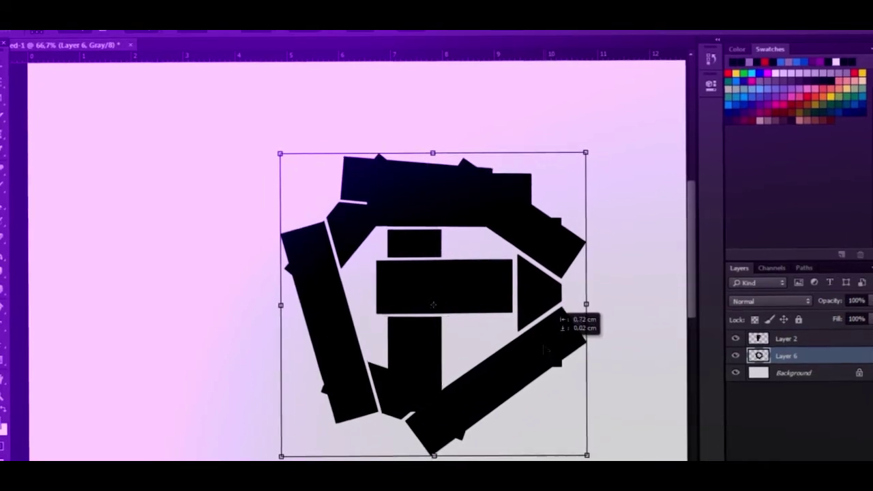
right_click(786, 339)
click(584, 75)
click(550, 252)
click(533, 353)
drag(693, 298, 756, 298)
drag(704, 314, 697, 314)
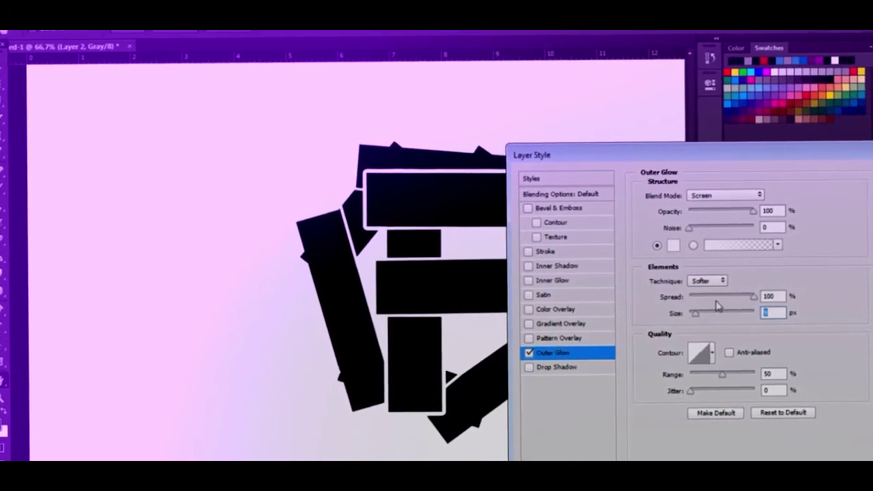
key(Return)
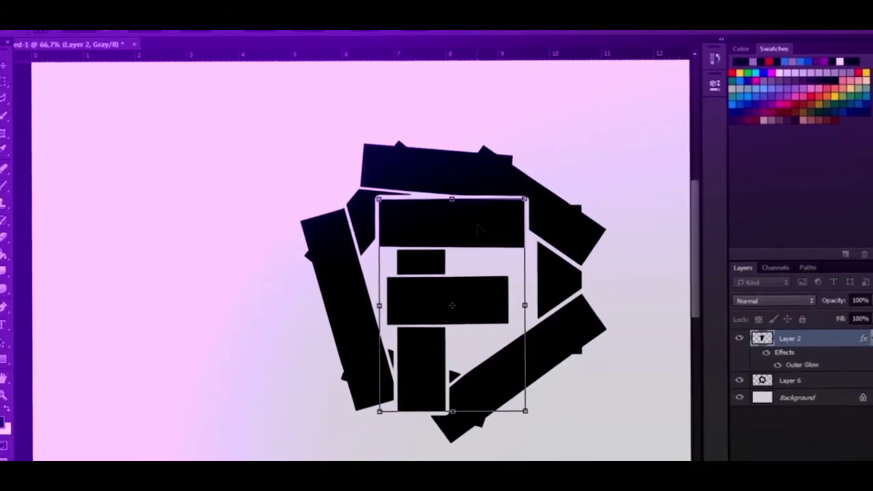
- Rotate the F about 30 degrees down-right, hide the ring, and add a new layer
drag(467, 176, 486, 249)
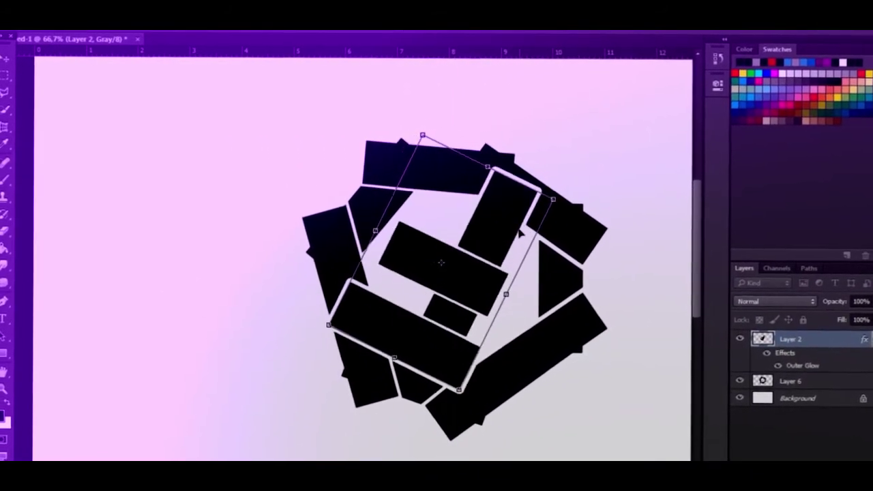
drag(486, 249, 486, 350)
key(ctrl+minus)
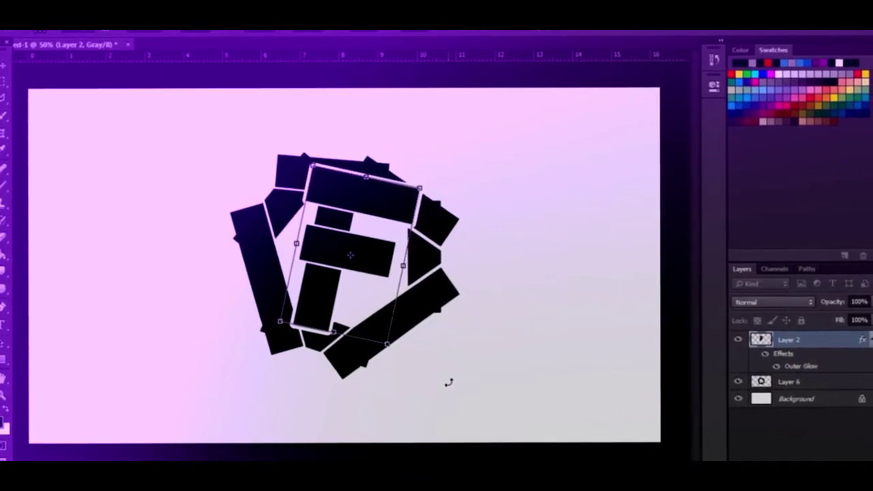
click(366, 189)
click(732, 379)
key(ctrl+shift+alt+n)
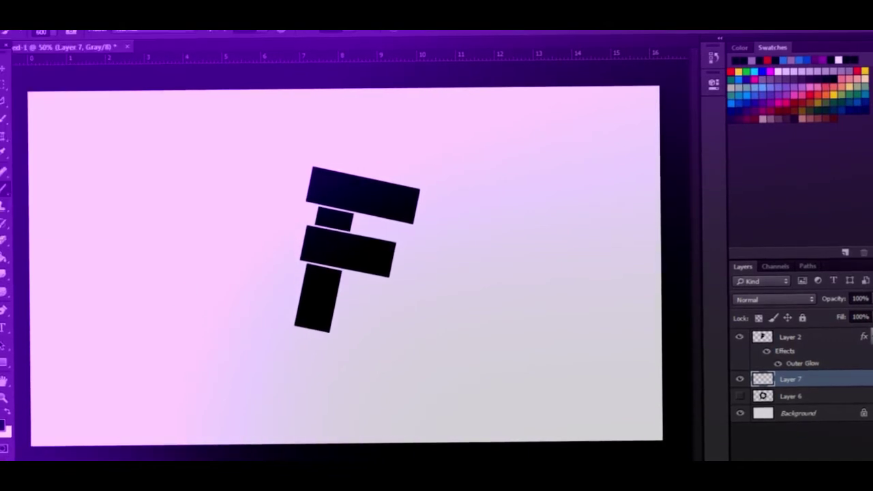
- Brush a black circle behind the F, redoing it at a smaller size
click(352, 248)
key(ctrl+z)
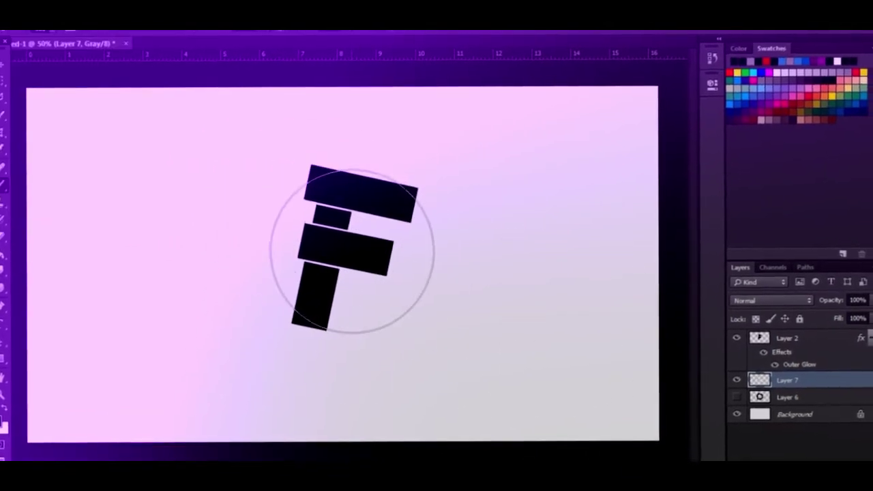
click(352, 250)
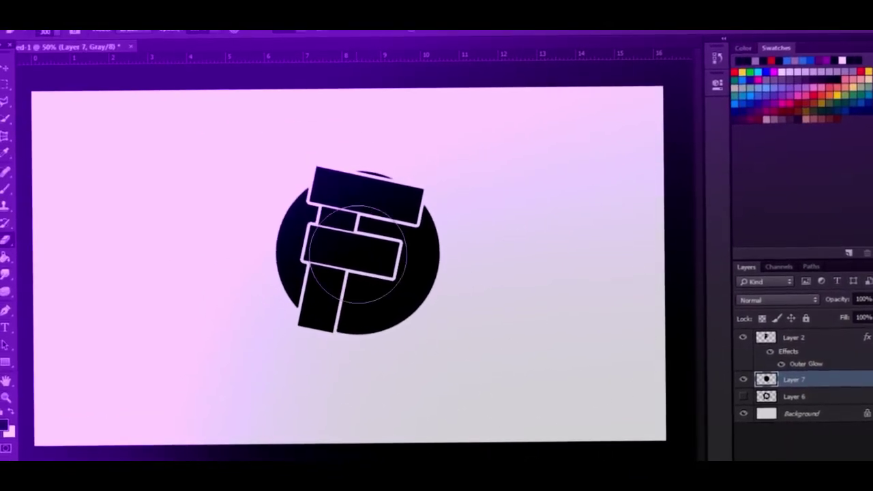
click(34, 39)
key(Escape)
- Toggle the F and ring layers' visibility, leaving the ring of rectangles hidden
click(737, 340)
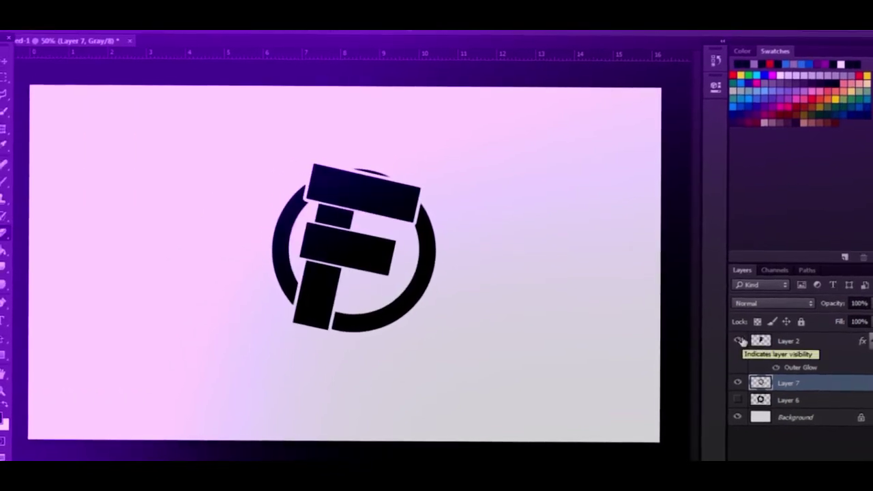
click(736, 395)
click(736, 378)
click(736, 395)
click(735, 395)
click(736, 401)
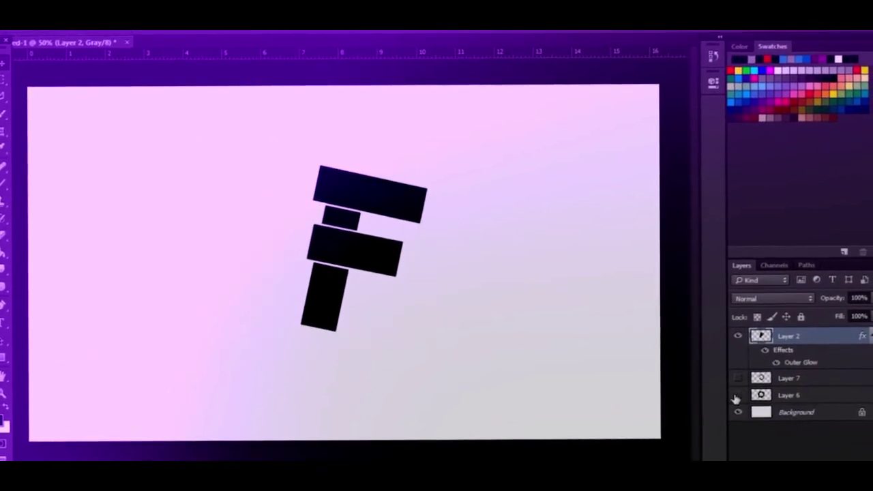
- Straighten the F upright with Free Transform
key(ctrl+t)
drag(436, 178, 433, 152)
key(u)
click(368, 191)
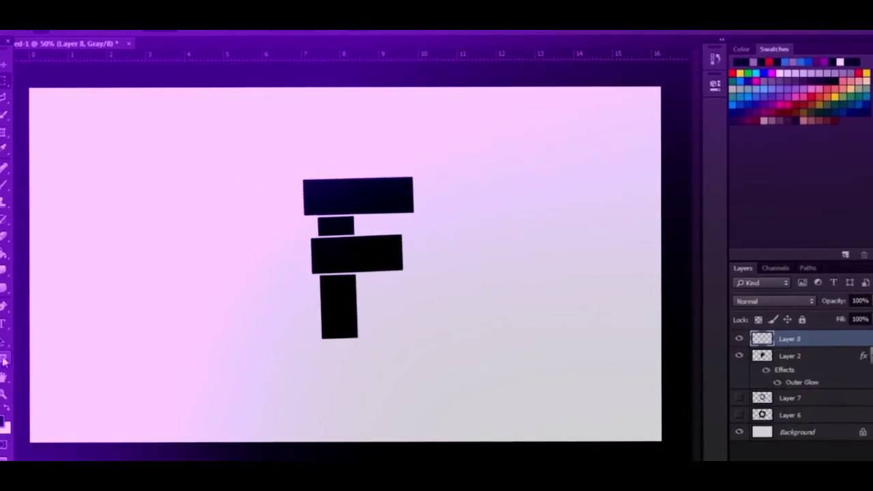
- Draw a tall bar beside the F, rotate it diagonally, and duplicate it into a V
drag(213, 171, 250, 384)
click(3, 104)
mouse_move(270, 234)
mouse_down()
mouse_move(327, 327)
mouse_move(350, 321)
mouse_up()
key(ctrl+j)
key(Return)
drag(599, 363, 392, 292)
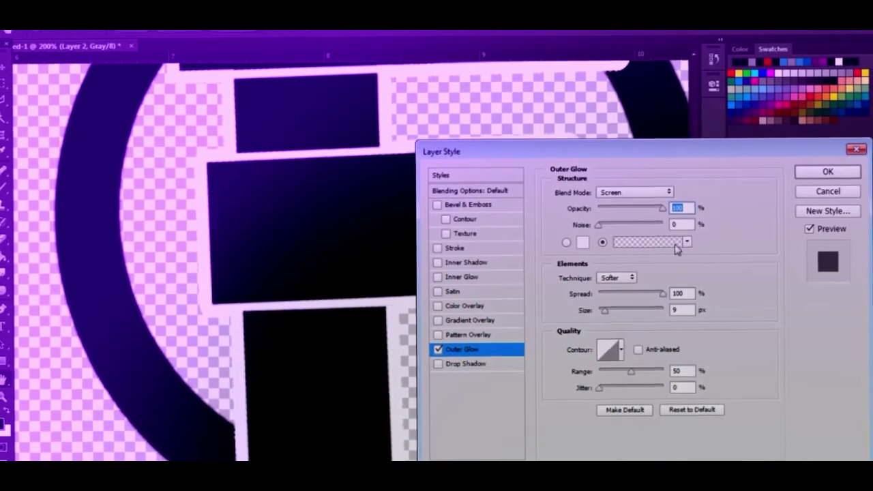
- Edit the glow's gradient, then hide the rectangle ring and show the circular ring
click(677, 245)
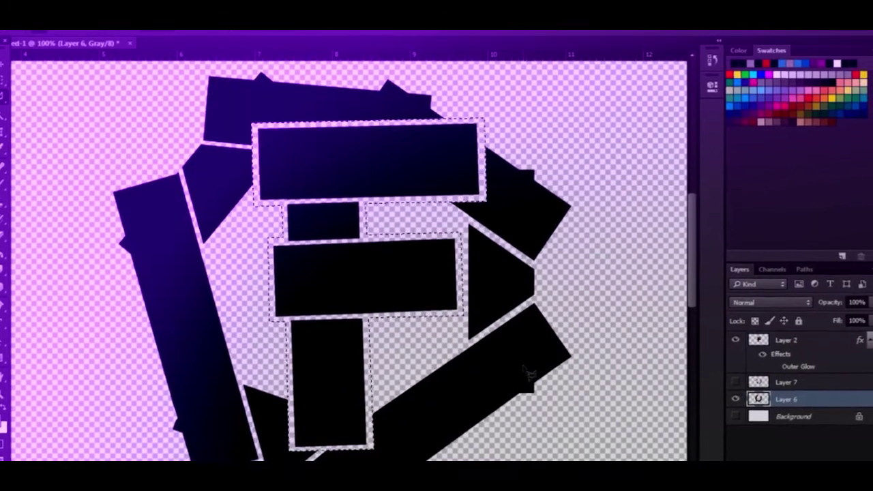
scroll(530, 374, down, 1)
click(736, 395)
click(737, 378)
key(ctrl+minus)
key(ctrl+minus)
- Trace a wing outline of slanted stripes beside the ring with the Polygonal Lasso
click(429, 193)
click(640, 166)
click(494, 199)
click(483, 217)
click(586, 210)
click(466, 253)
click(556, 243)
double_click(458, 273)
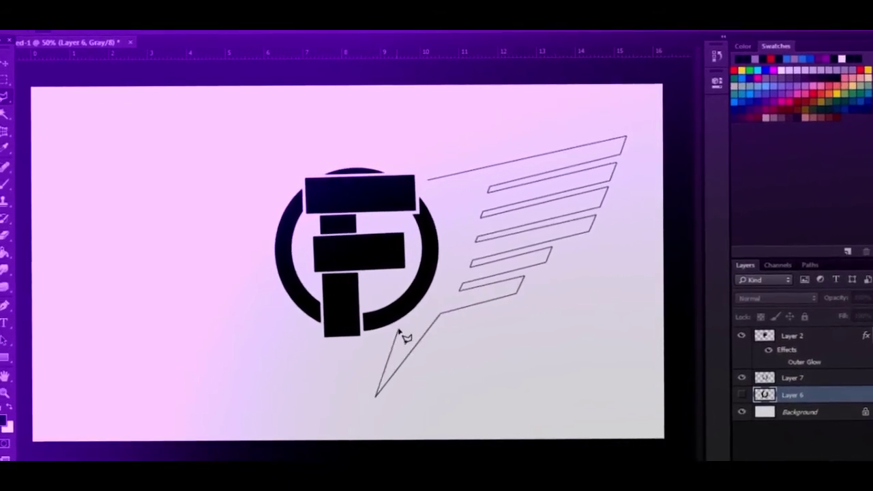
- Fill the wing selection with black and move the wing against the ring
click(516, 254)
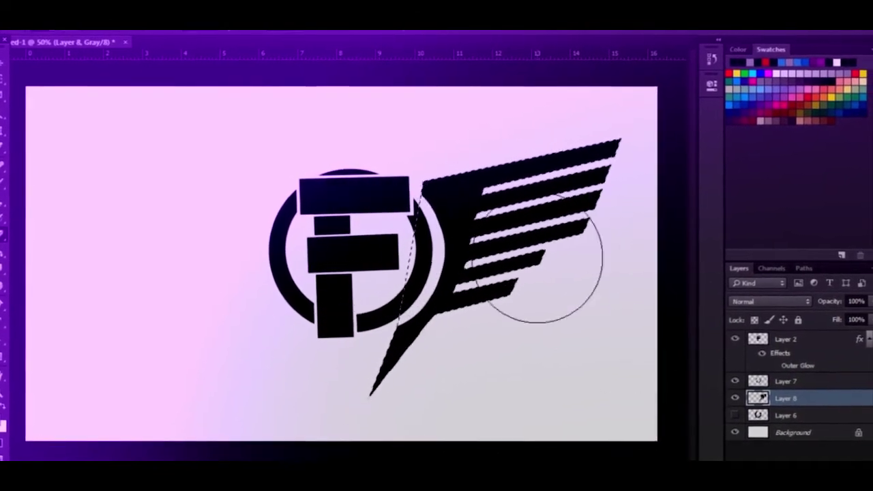
key(ctrl+d)
key(ctrl+t)
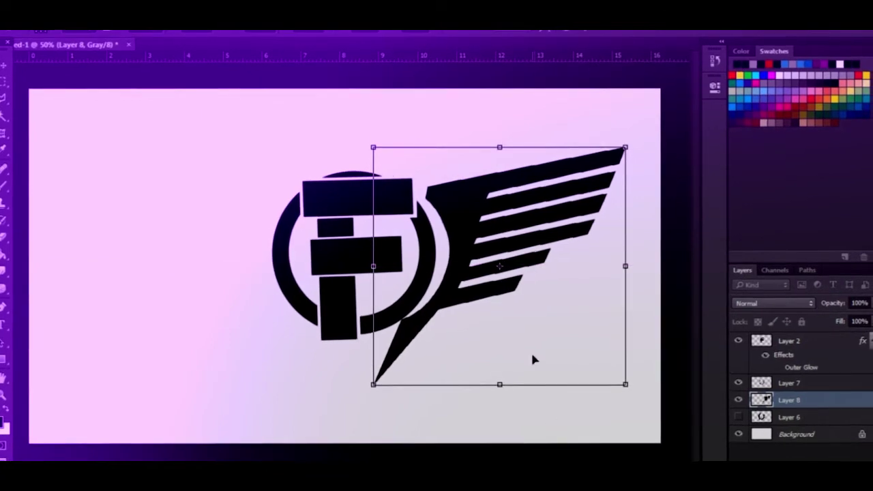
drag(517, 296, 483, 296)
key(b)
click(381, 188)
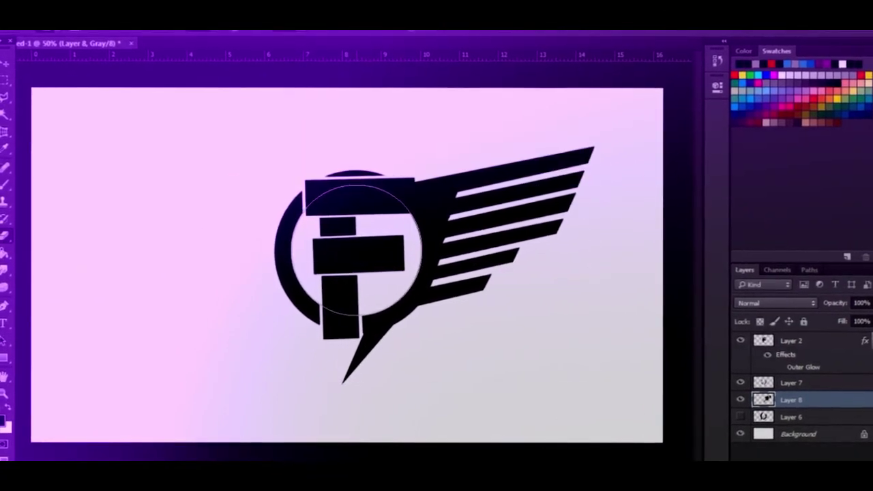
key(ctrl+t)
drag(484, 204, 512, 204)
key(Return)
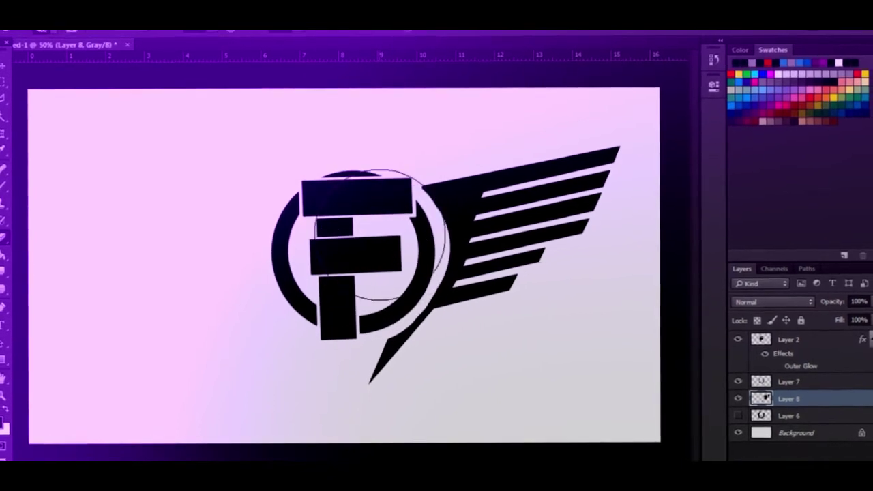
- Duplicate the wing, flip it horizontally to the emblem's left, merge both wings and style them
key(ctrl+j)
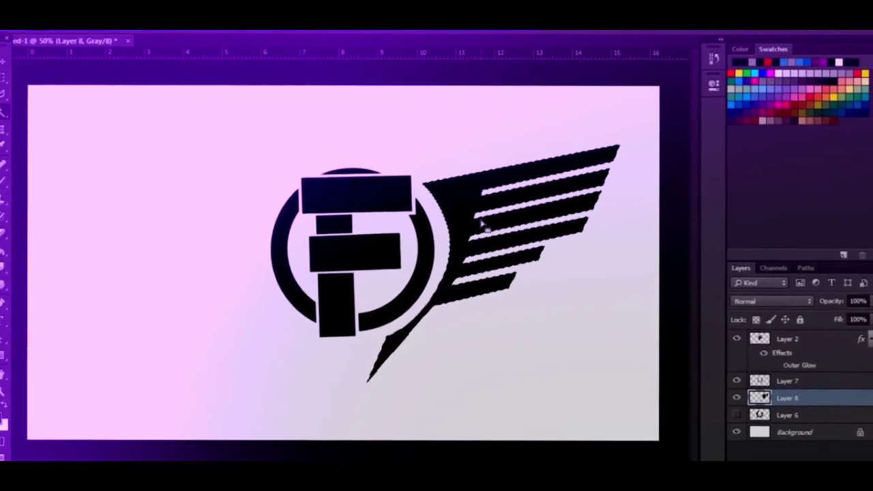
key(ctrl+t)
right_click(544, 237)
right_click(560, 81)
click(587, 274)
drag(546, 266, 270, 265)
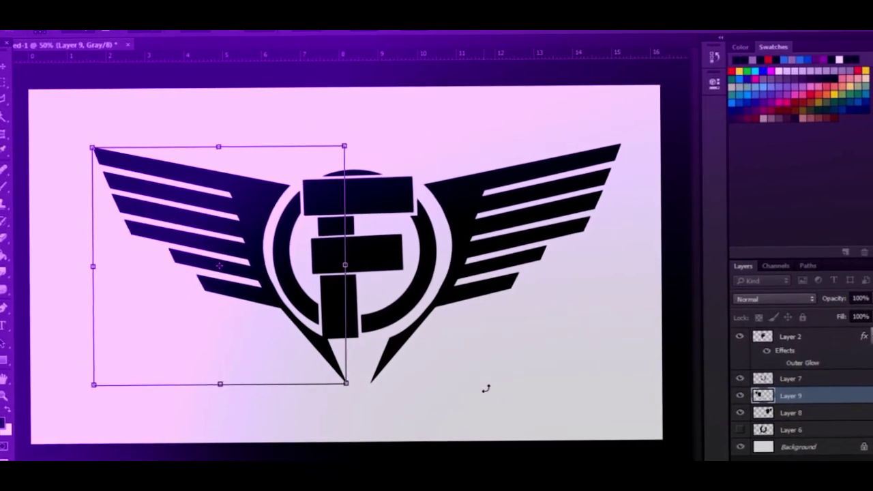
key(Return)
key(ctrl+e)
double_click(825, 411)
click(19, 20)
- Save the logo as 'FabyArtz Logo' and reopen the wings layer's style settings
click(94, 137)
text(FabyArtz Logo)
click(378, 376)
right_click(784, 399)
click(565, 73)
- Give the wings an inner shadow, gradient overlay, inner glow and stroke
click(435, 261)
click(466, 319)
click(463, 261)
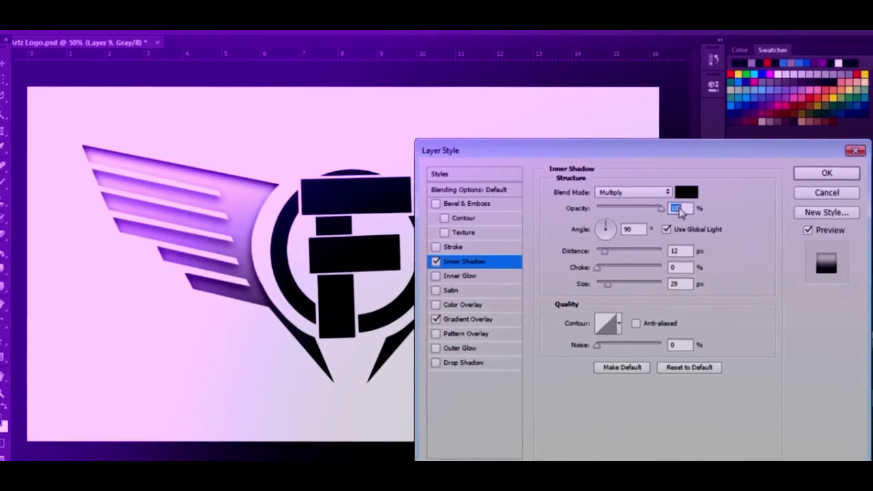
click(463, 274)
click(456, 246)
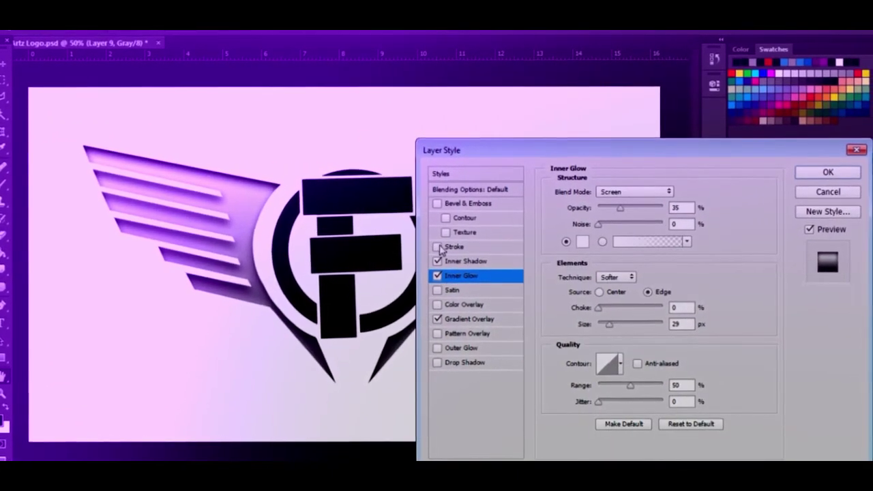
drag(477, 149, 562, 135)
- Add bevel and emboss to the wings, confirm the gradients, and review the inner glow
click(549, 217)
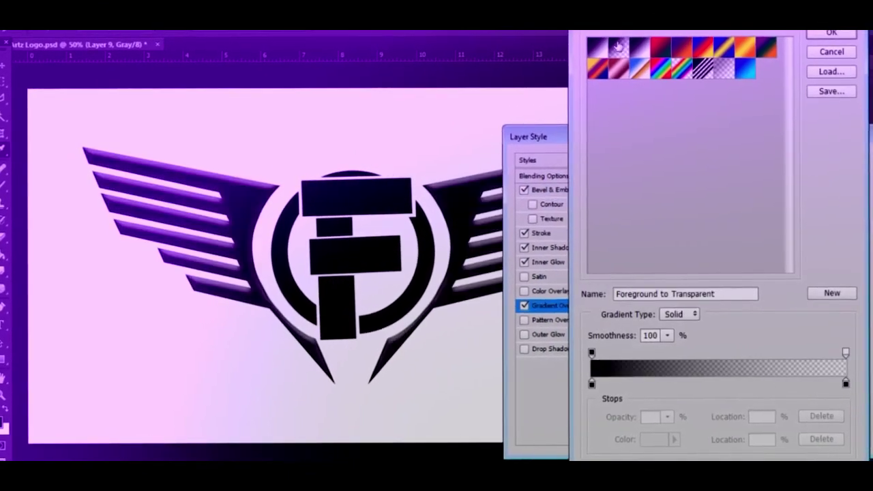
key(Return)
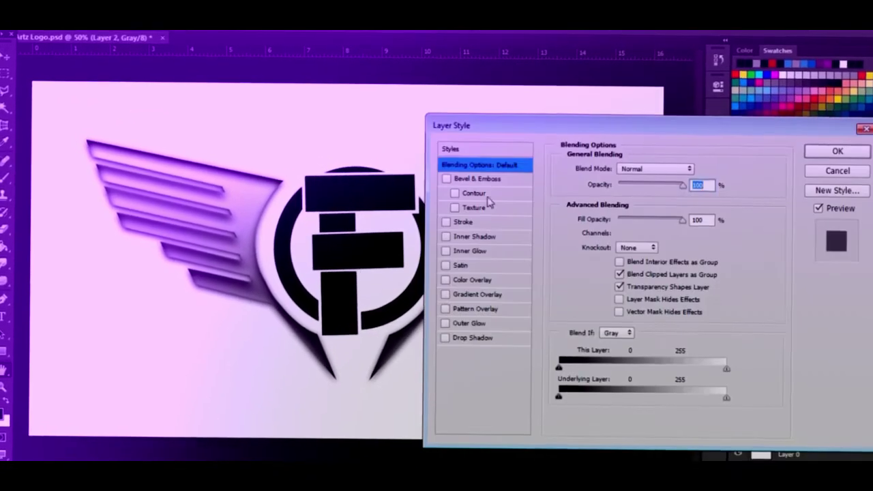
key(Return)
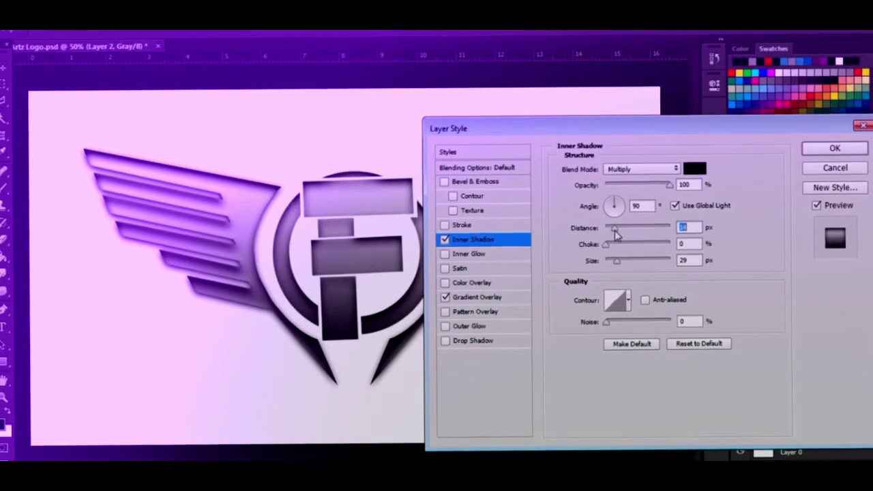
click(466, 251)
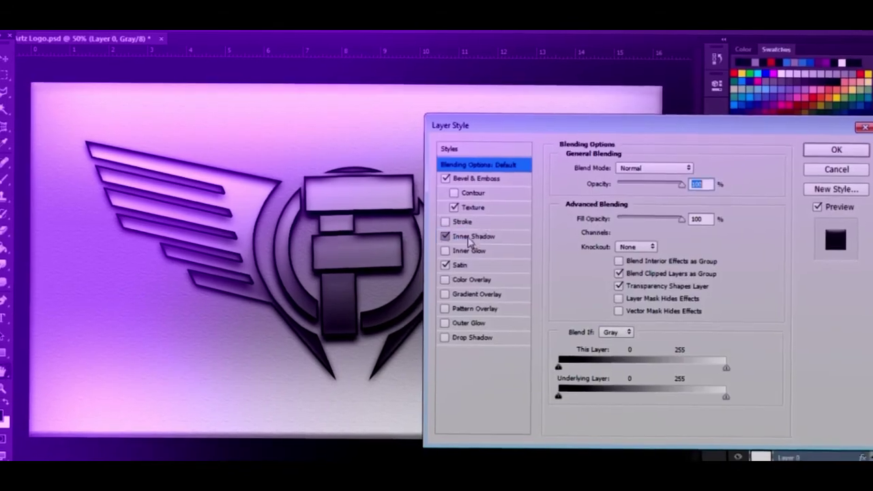
- Turn off the background's inner shadow and give it a striped pattern overlay
click(470, 237)
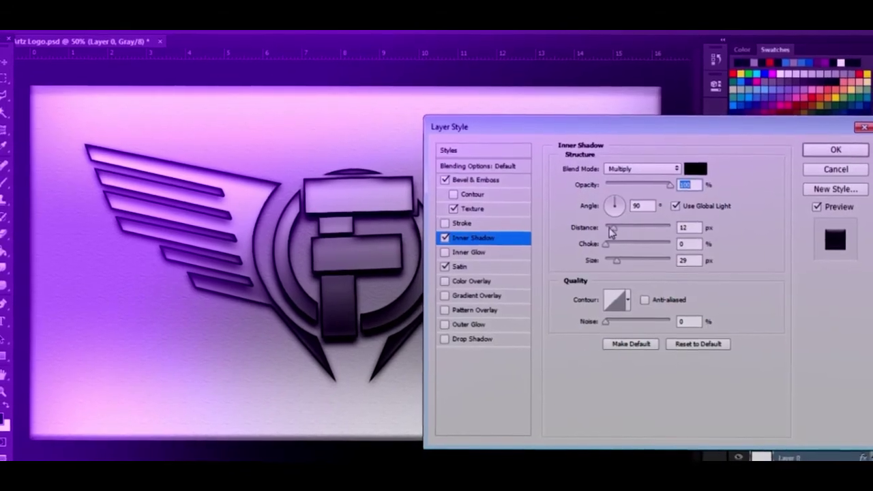
click(442, 238)
click(443, 311)
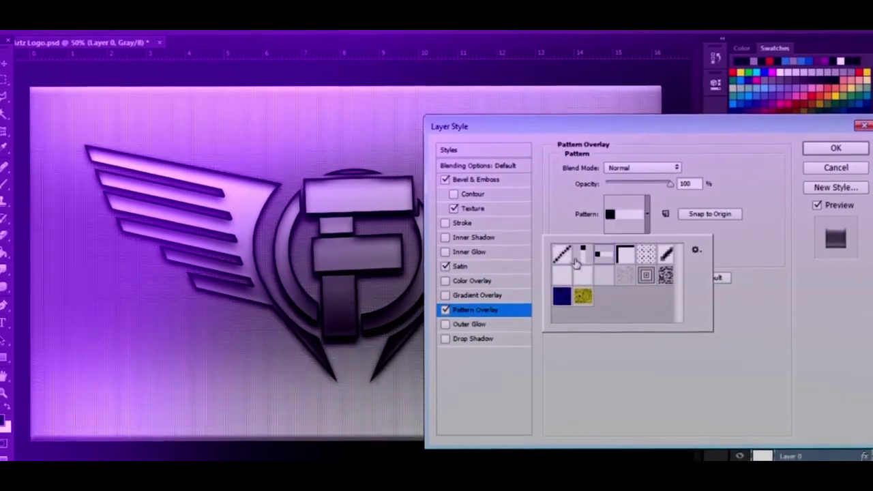